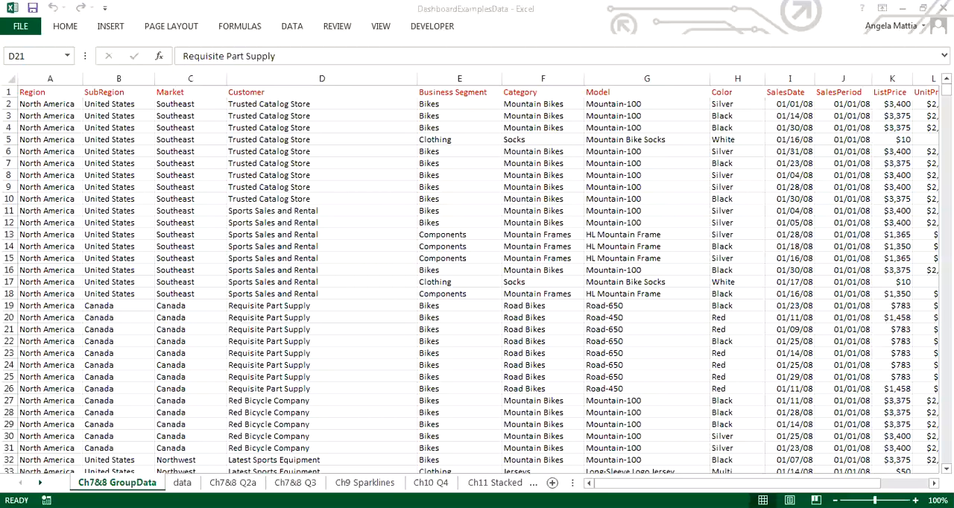
Create a PivotTable on a new worksheet from the Ch7&8 GroupData range A1:N60920, using SalesDate as the row field.
{"action": "left_click", "coordinate": [110, 26]}
{"action": "left_click", "coordinate": [111, 26]}
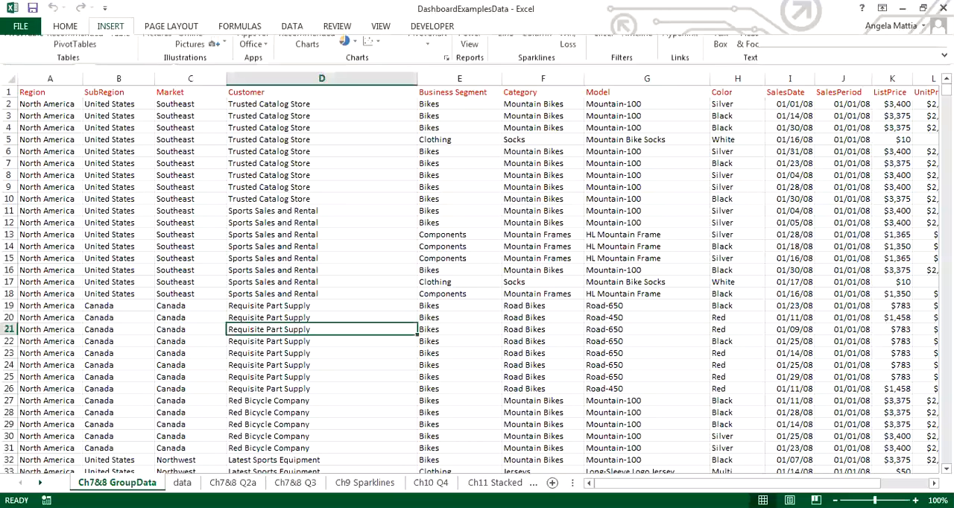
{"action": "left_click", "coordinate": [19, 85]}
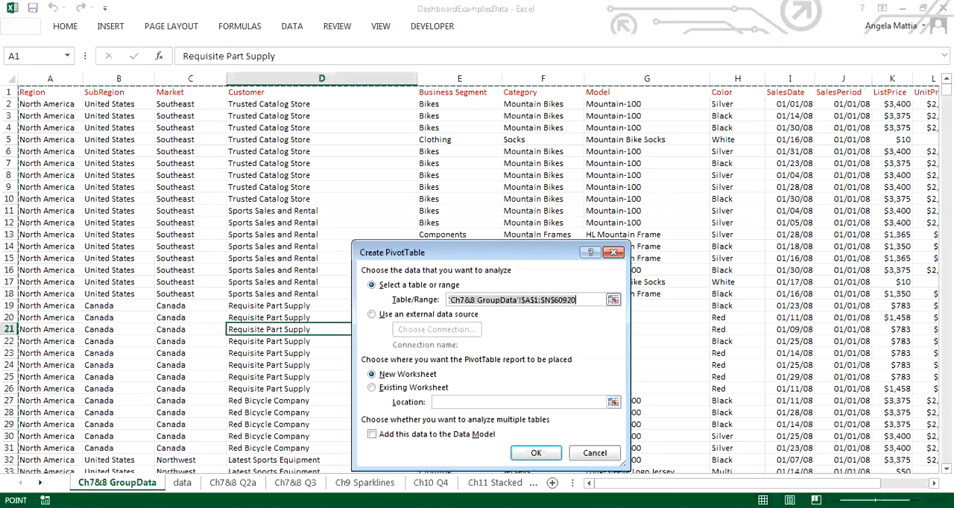
{"action": "key", "text": "Return"}
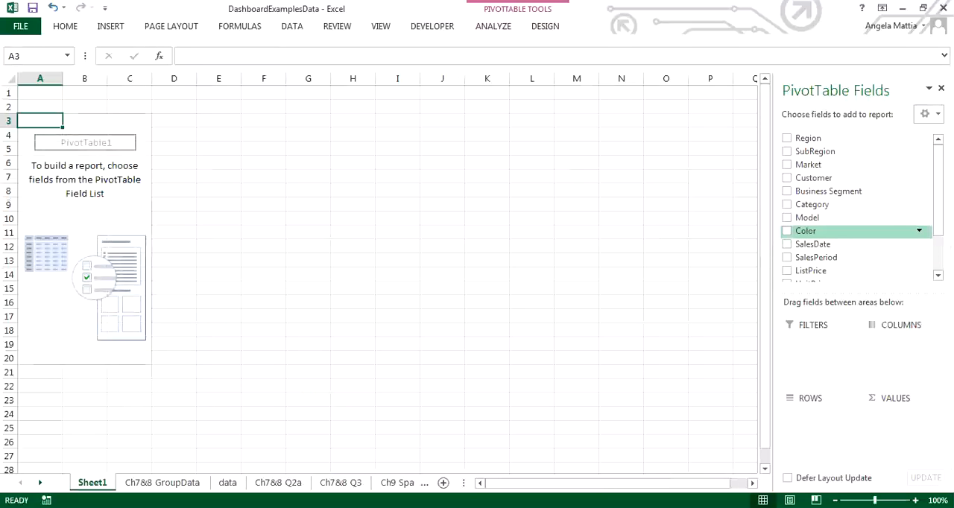
{"action": "scroll", "coordinate": [857, 201], "scroll_direction": "down", "scroll_amount": 3}
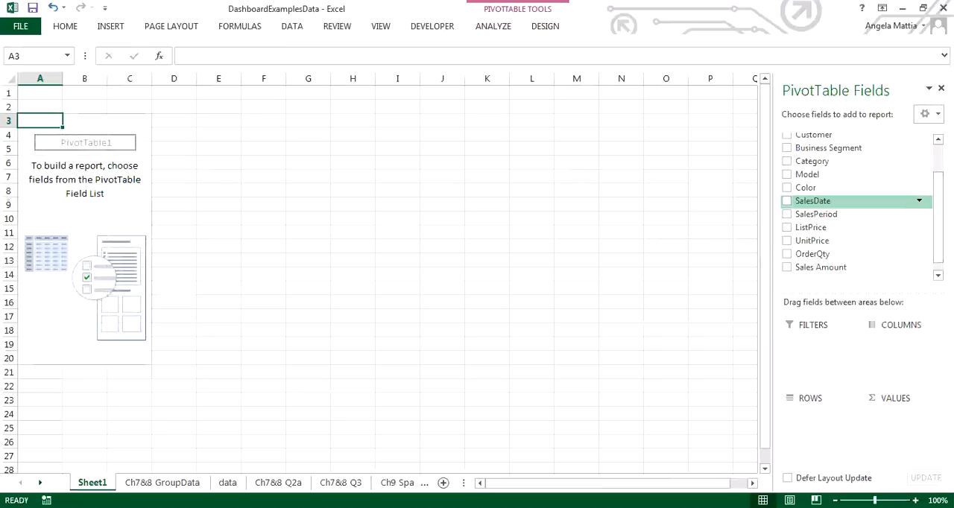
{"action": "left_click_drag", "start_coordinate": [812, 202], "coordinate": [820, 417]}
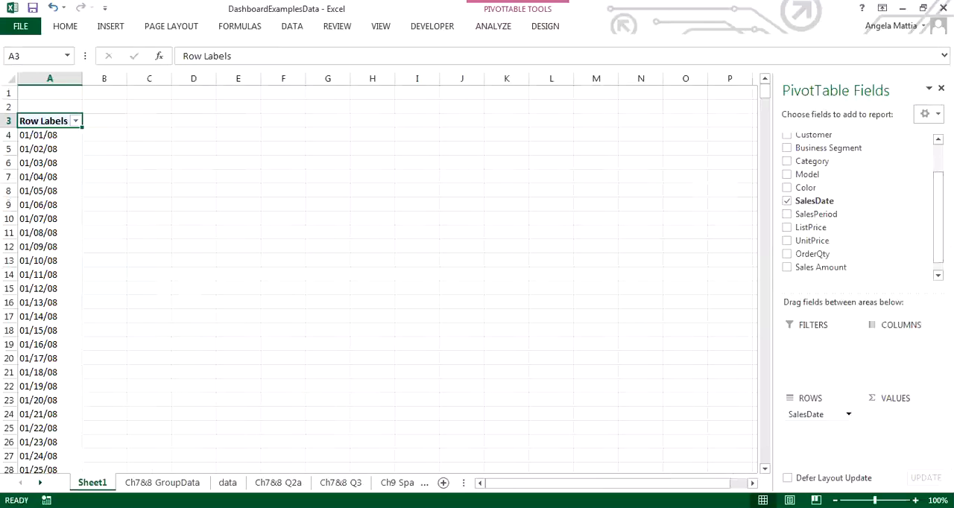
Group the SalesDate row labels by months, quarters and years.
{"action": "left_click", "coordinate": [49, 176]}
{"action": "right_click", "coordinate": [44, 177]}
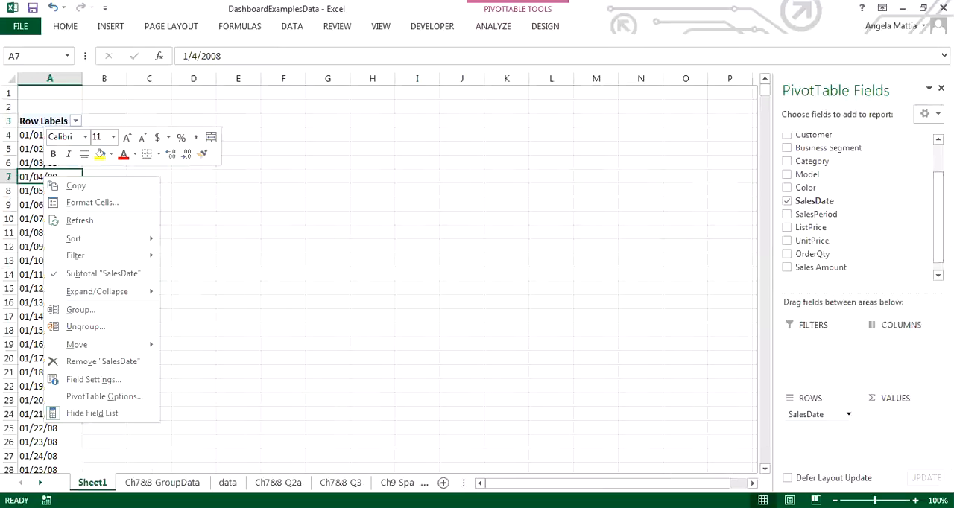
{"action": "left_click", "coordinate": [81, 309]}
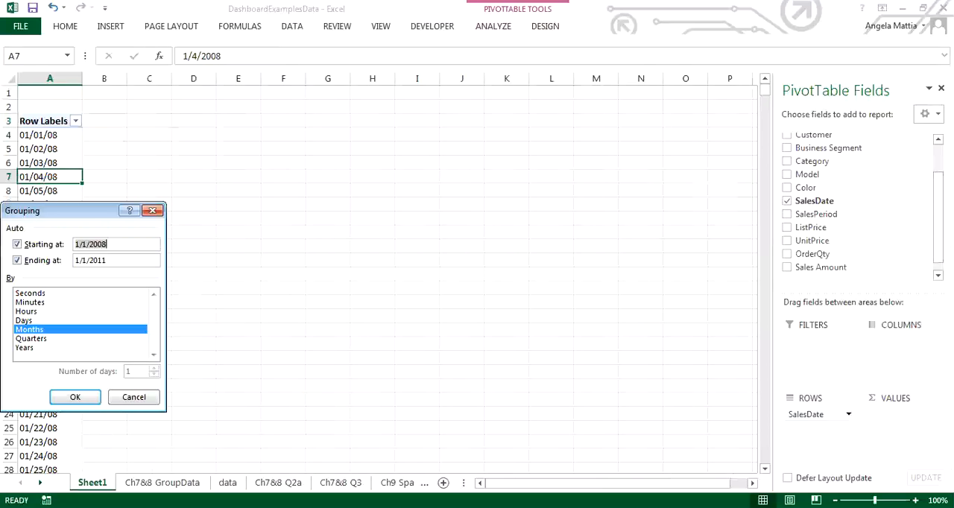
{"action": "left_click", "coordinate": [31, 339]}
{"action": "left_click", "coordinate": [25, 348]}
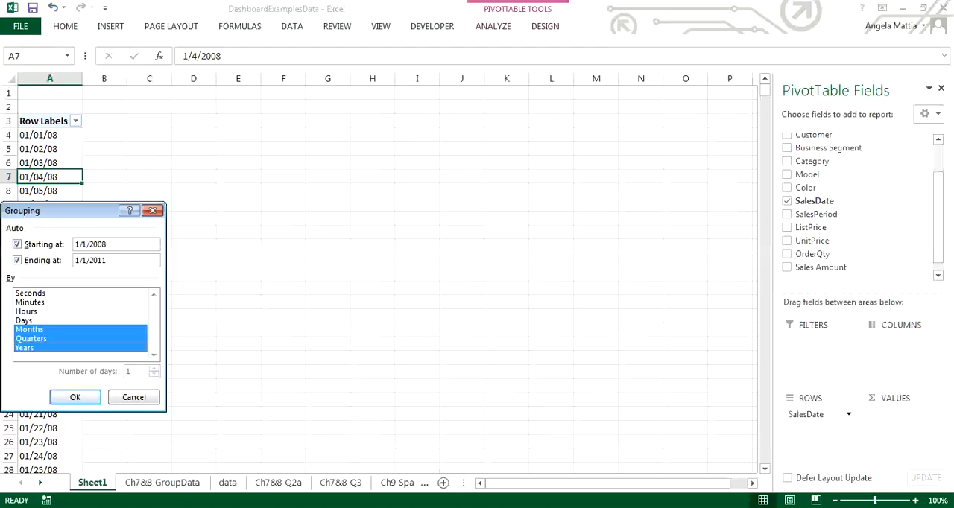
{"action": "left_click", "coordinate": [75, 396]}
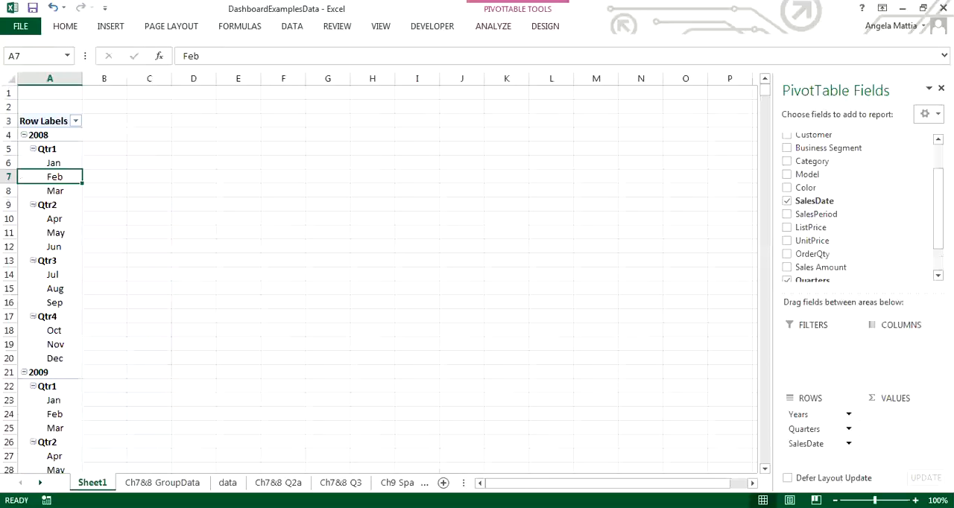
Rearrange the PivotTable without Quarters, placing Years in columns beside the SalesDate rows and summing OrderQty as the values.
{"action": "left_click_drag", "start_coordinate": [805, 428], "coordinate": [857, 254]}
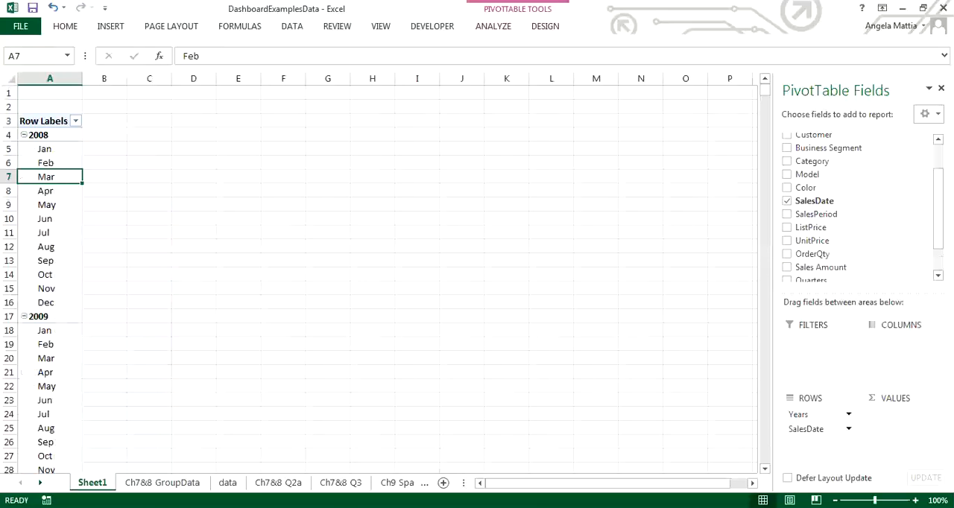
{"action": "left_click_drag", "start_coordinate": [809, 414], "coordinate": [895, 342]}
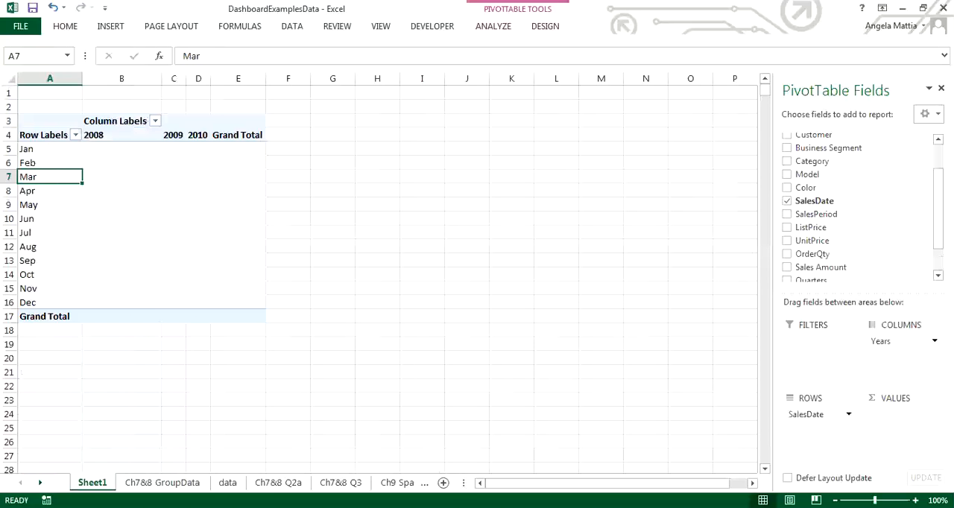
{"action": "left_click_drag", "start_coordinate": [813, 254], "coordinate": [899, 414]}
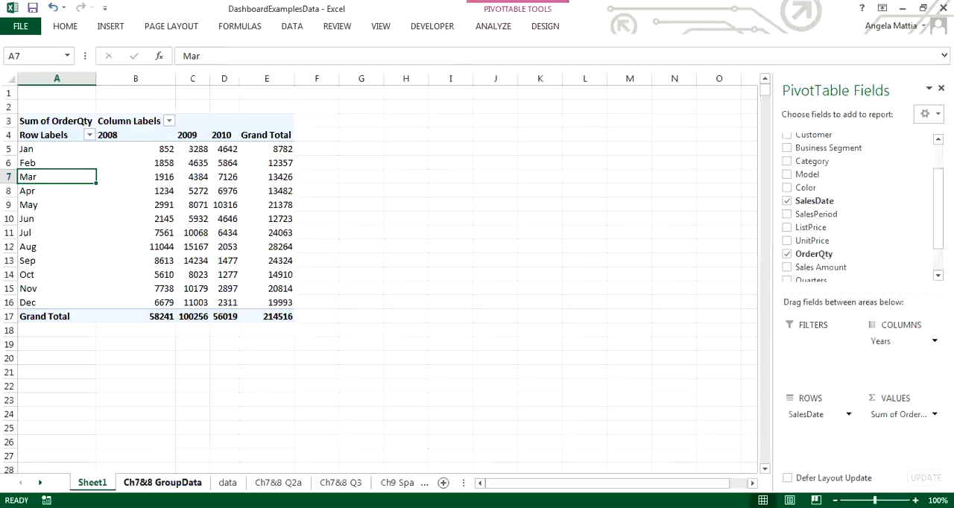
Review the records on the data sheet and the account-type PivotTable on Ch7&8 Q2a, including its design and analysis options.
{"action": "left_click", "coordinate": [228, 483]}
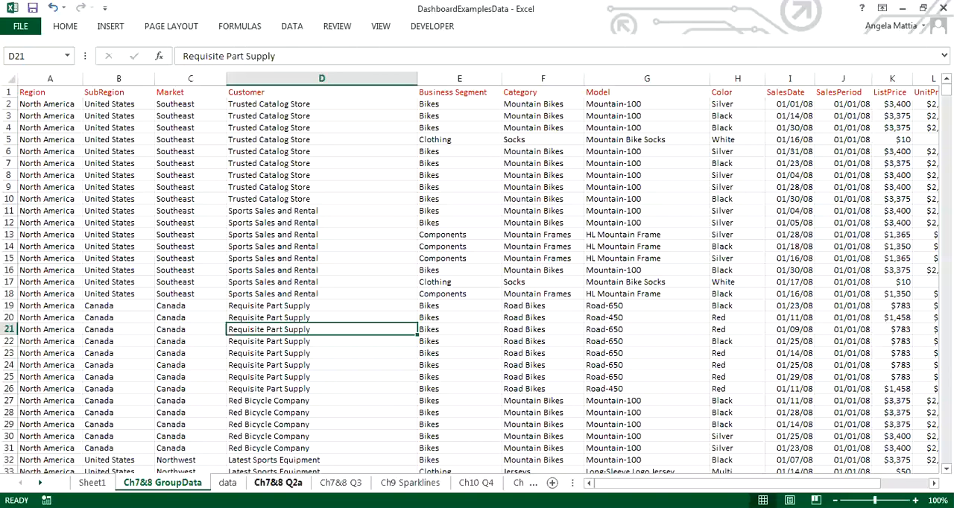
{"action": "left_click", "coordinate": [227, 483]}
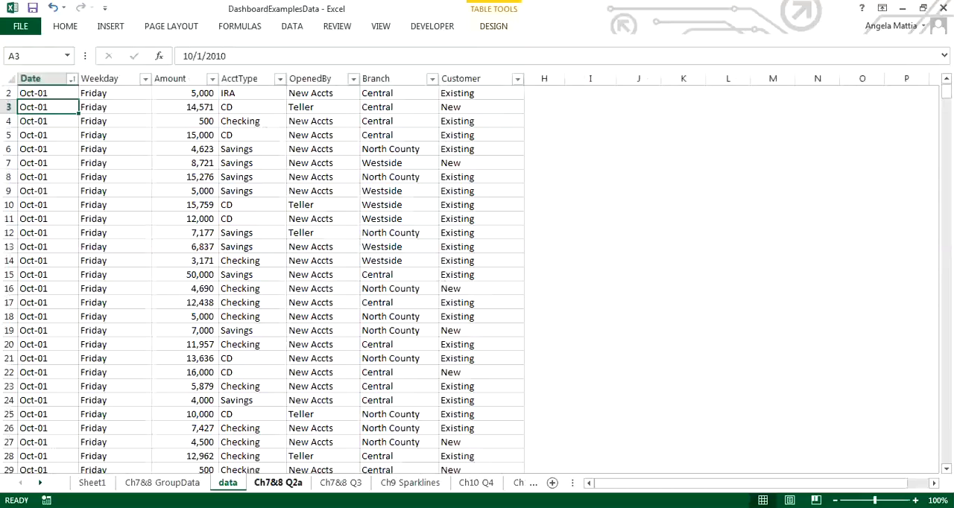
{"action": "left_click", "coordinate": [278, 484]}
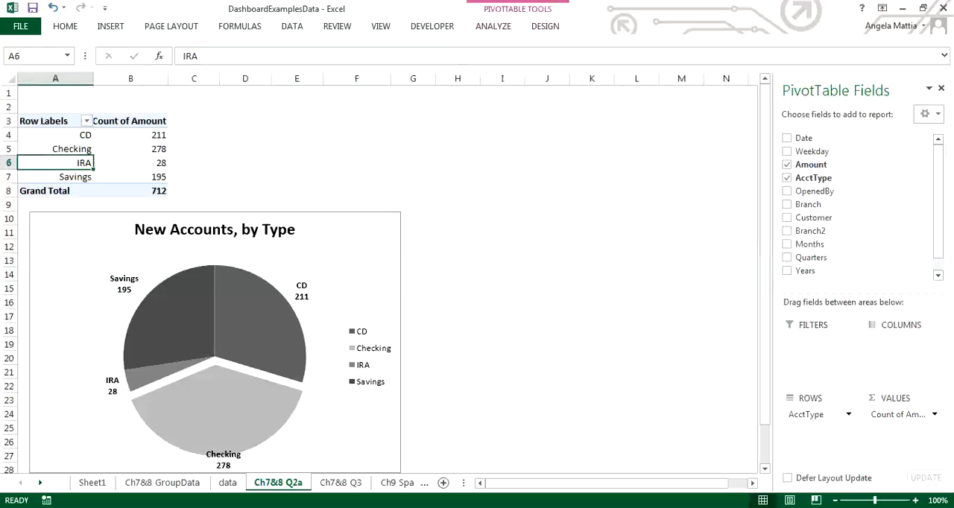
{"action": "left_click", "coordinate": [545, 27]}
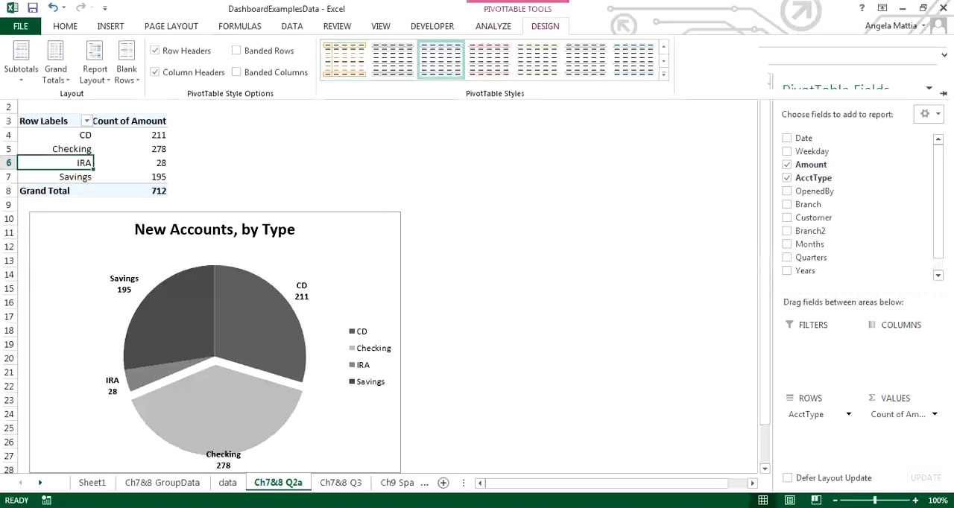
{"action": "left_click", "coordinate": [493, 26]}
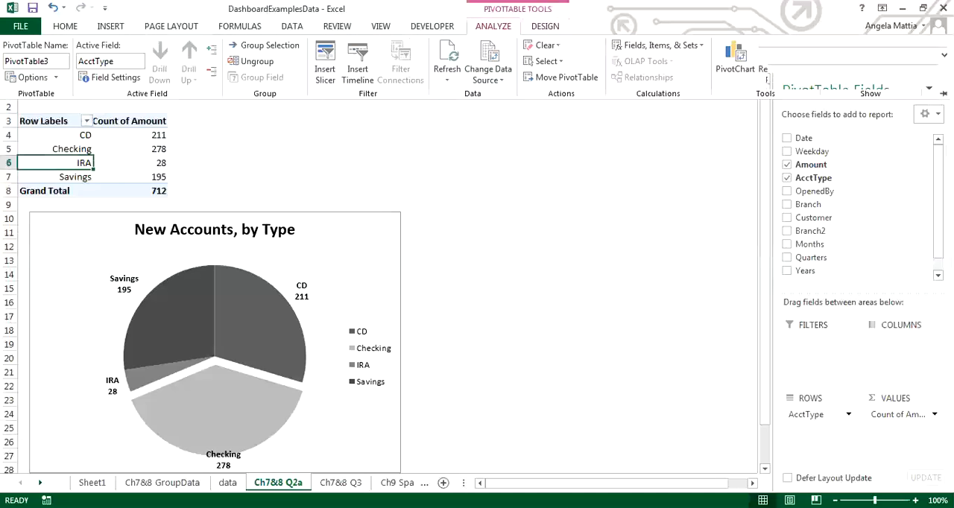
{"action": "left_click", "coordinate": [494, 26]}
Apply the quick layout with percentage labels, title and side legend to the New Accounts, by Type pie chart.
{"action": "left_click", "coordinate": [340, 259]}
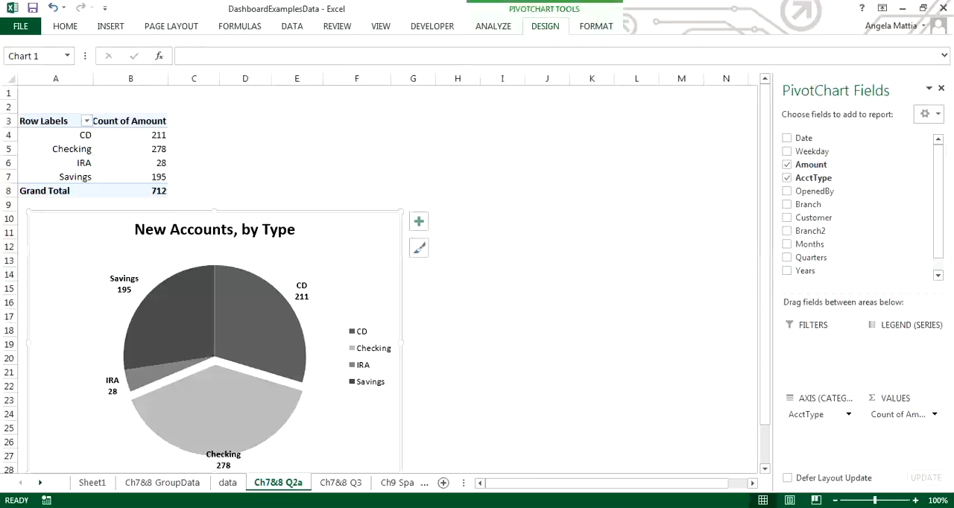
{"action": "left_click", "coordinate": [545, 26]}
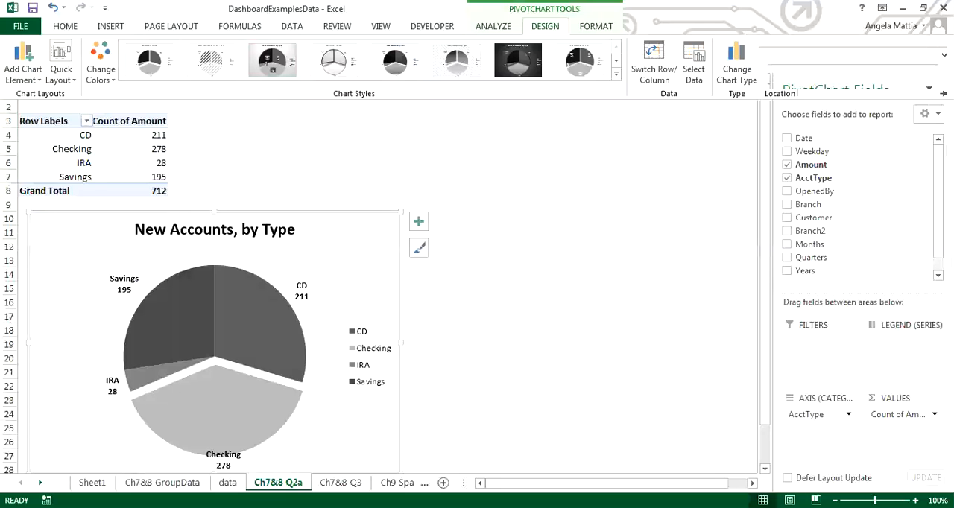
{"action": "left_click", "coordinate": [62, 63]}
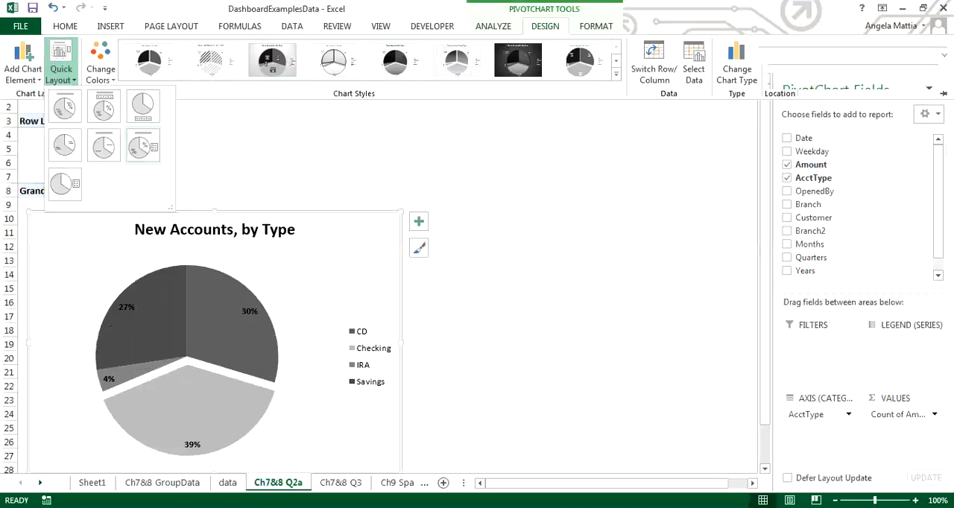
{"action": "left_click", "coordinate": [139, 146]}
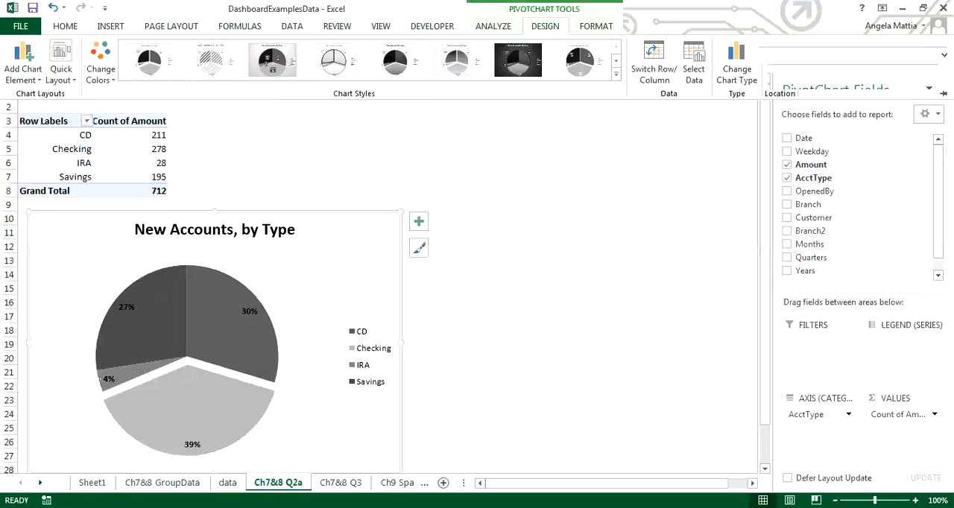
Examine the grouping settings of the Amount row labels on the Ch7&8 Q3 sheet without changing them.
{"action": "left_click", "coordinate": [341, 483]}
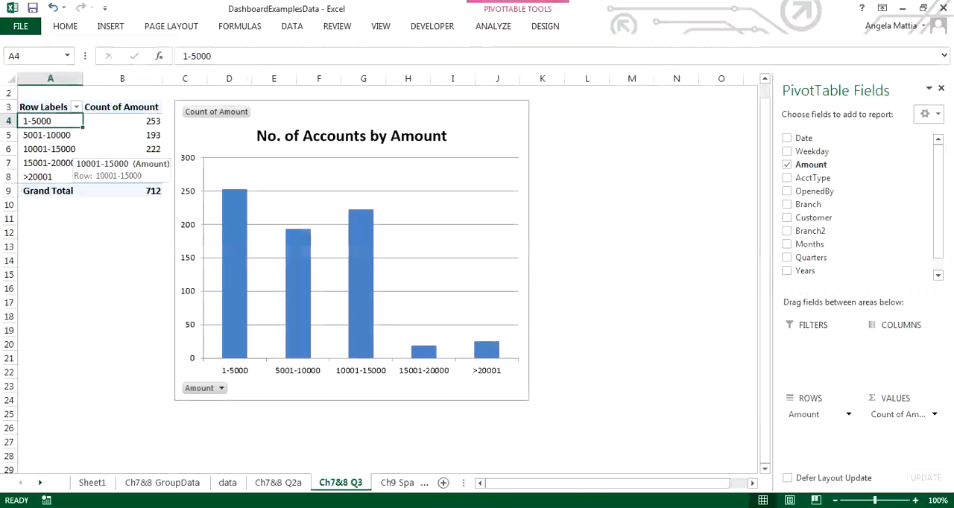
{"action": "right_click", "coordinate": [63, 135]}
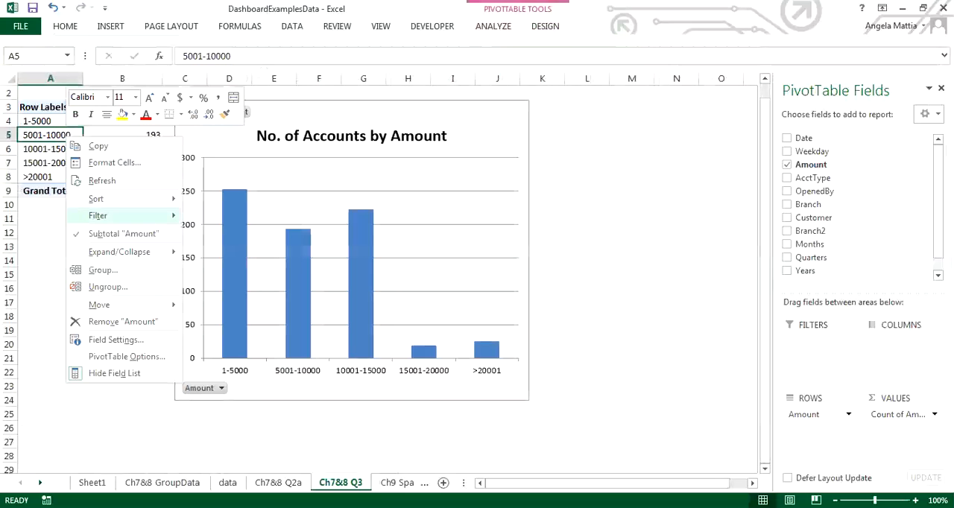
{"action": "left_click", "coordinate": [101, 273]}
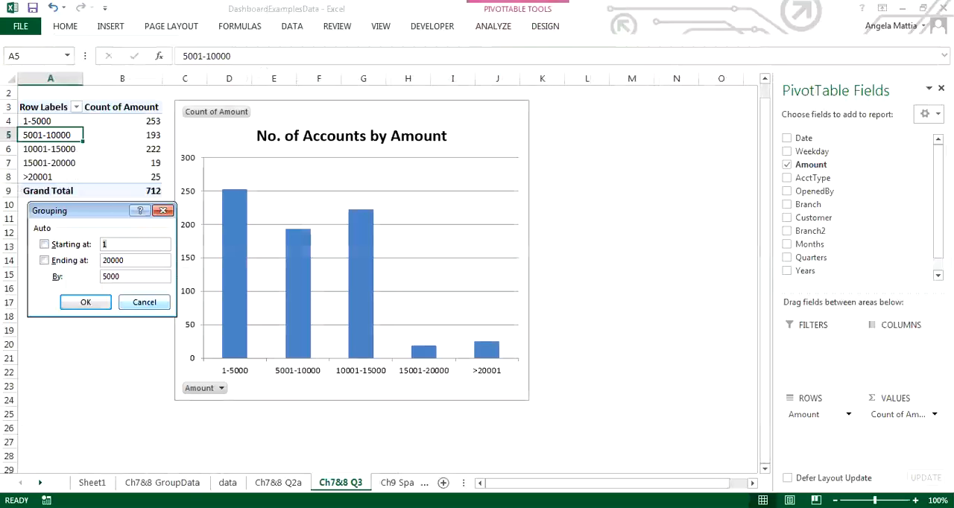
{"action": "left_click", "coordinate": [144, 303]}
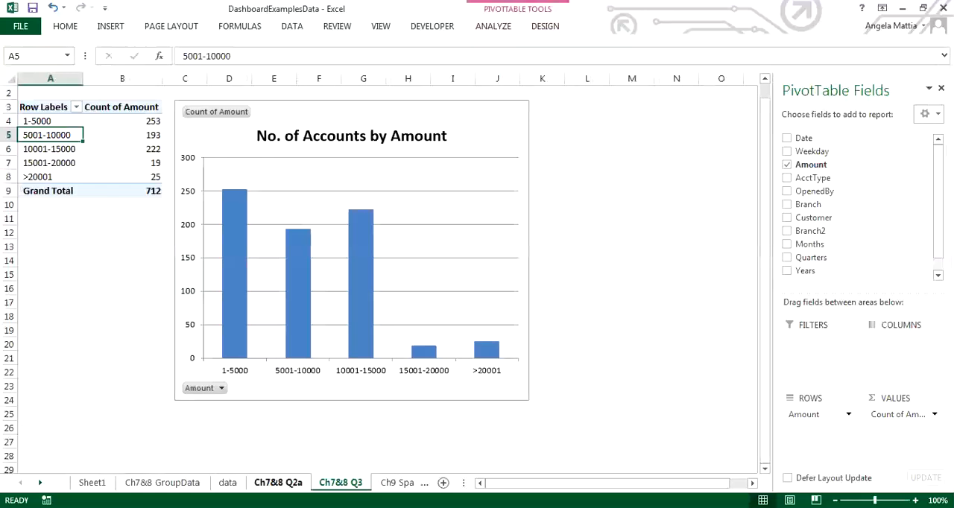
On Ch9 Sparklines, insert a column sparkline in H4 from data range B4:G4 and fill it down to H8.
{"action": "left_click", "coordinate": [403, 483]}
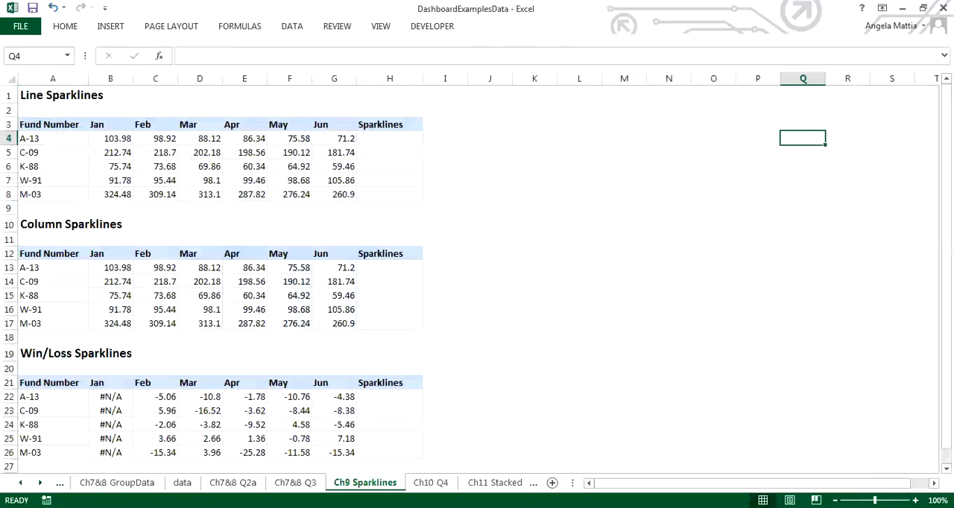
{"action": "left_click", "coordinate": [390, 139]}
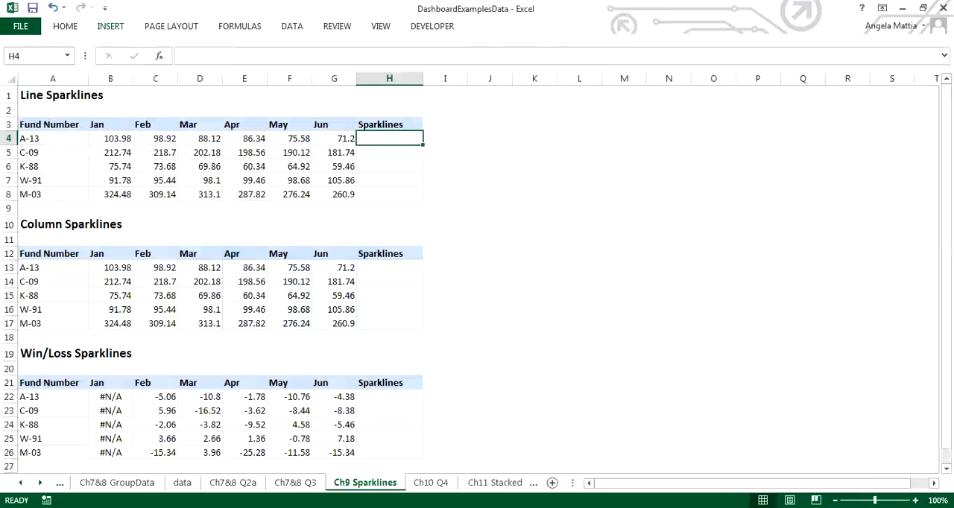
{"action": "left_click", "coordinate": [110, 26]}
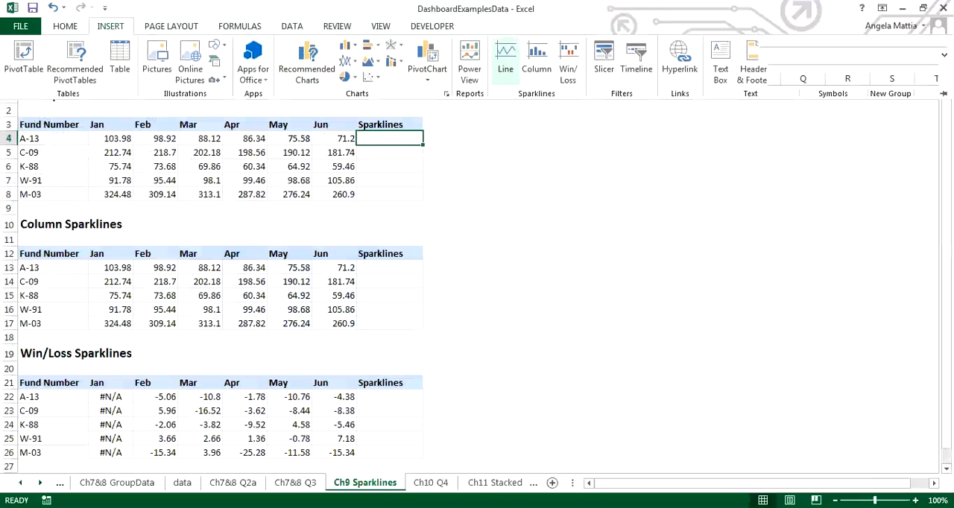
{"action": "left_click", "coordinate": [537, 59]}
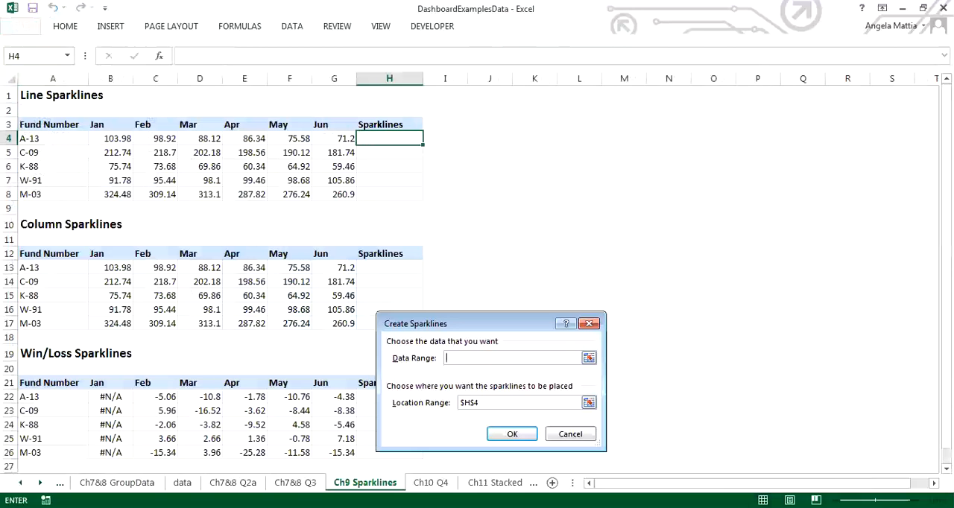
{"action": "left_click_drag", "start_coordinate": [101, 139], "coordinate": [349, 138]}
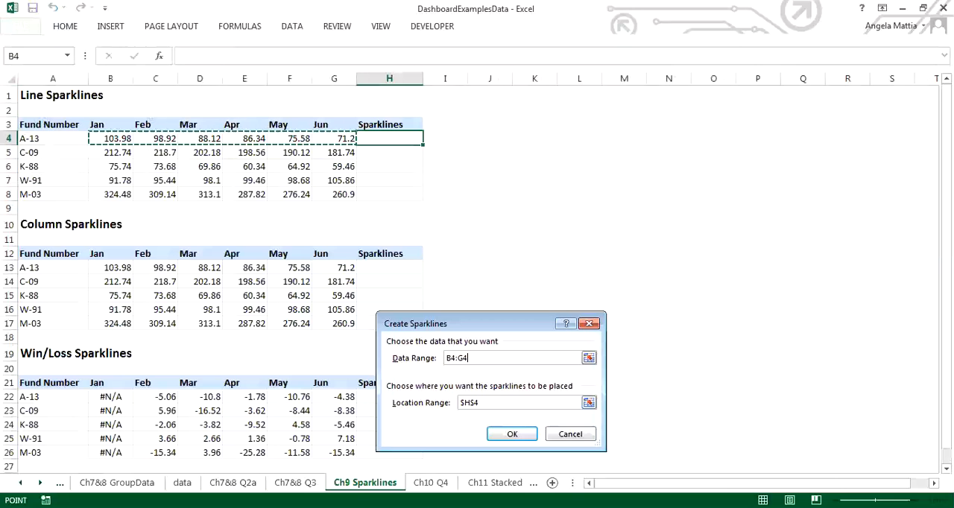
{"action": "key", "text": "Return"}
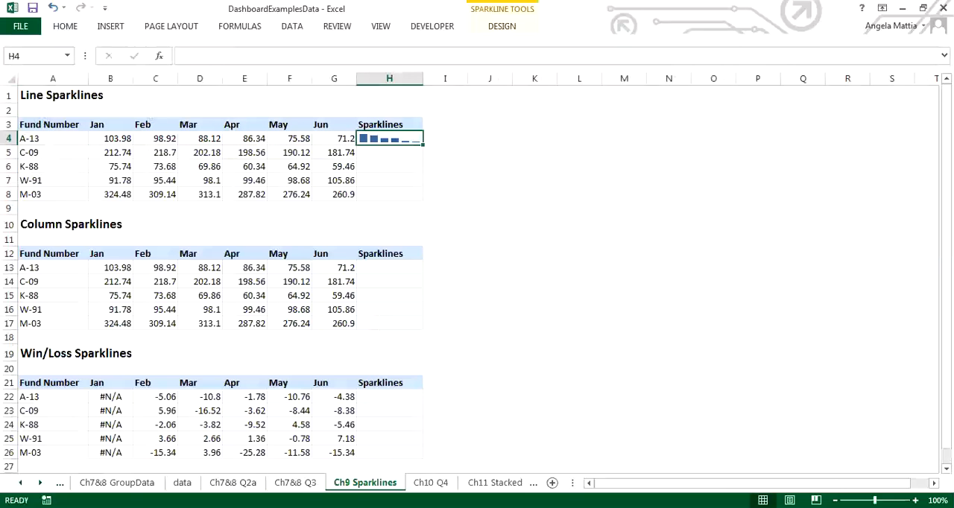
{"action": "left_click_drag", "start_coordinate": [423, 144], "coordinate": [423, 199]}
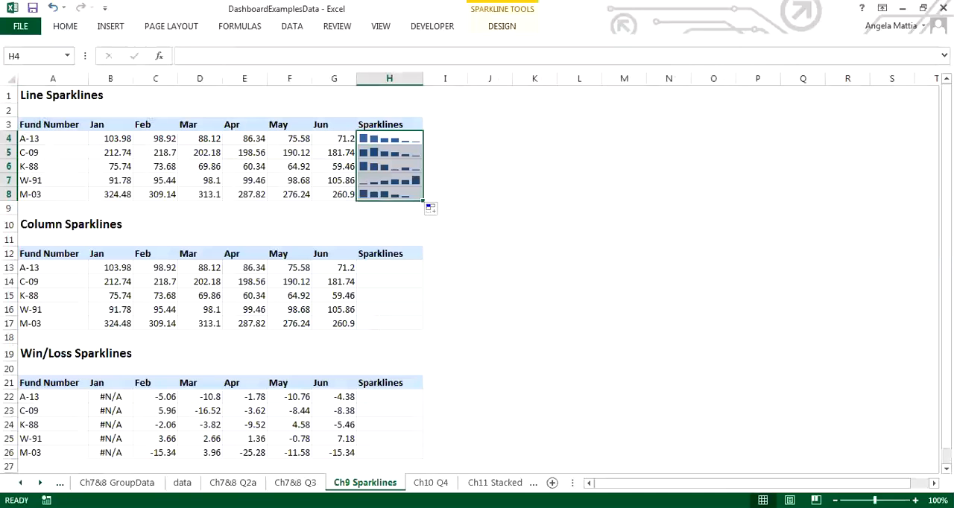
Insert a line sparkline in H13 from data range B13:G13 and fill it down to H17.
{"action": "left_click", "coordinate": [389, 268]}
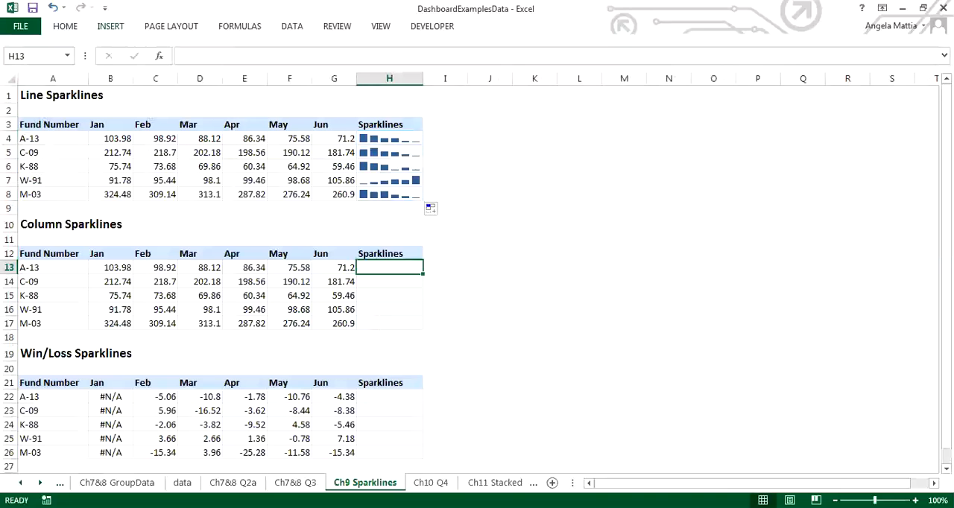
{"action": "left_click", "coordinate": [110, 27]}
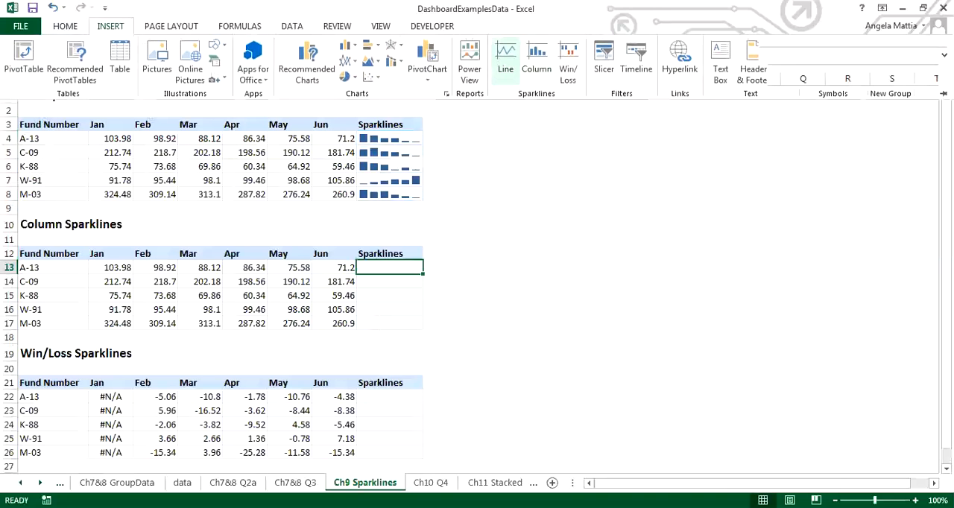
{"action": "left_click", "coordinate": [506, 60]}
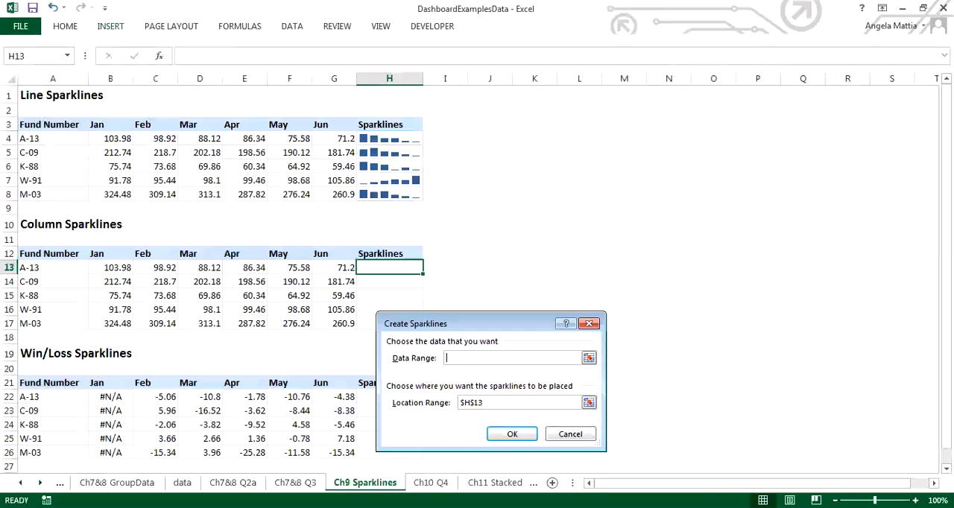
{"action": "left_click_drag", "start_coordinate": [97, 268], "coordinate": [339, 268]}
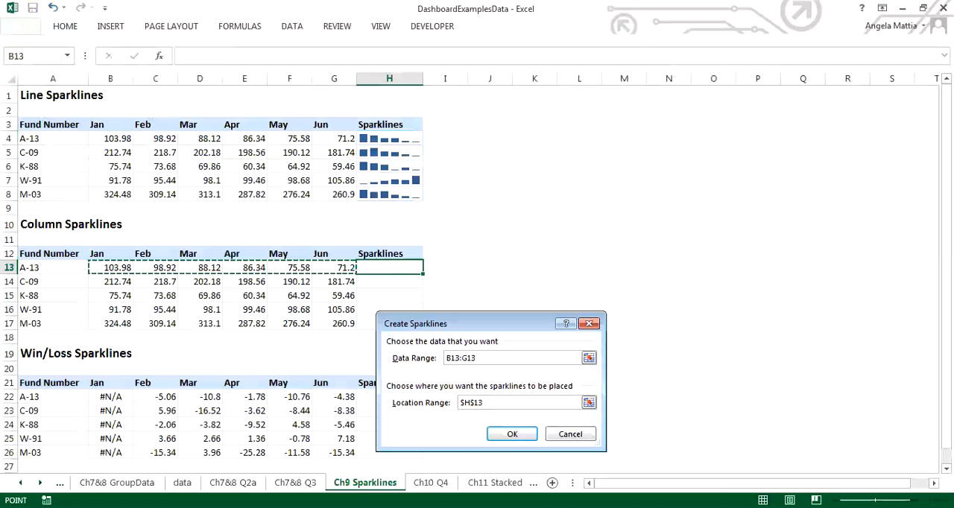
{"action": "left_click", "coordinate": [512, 434]}
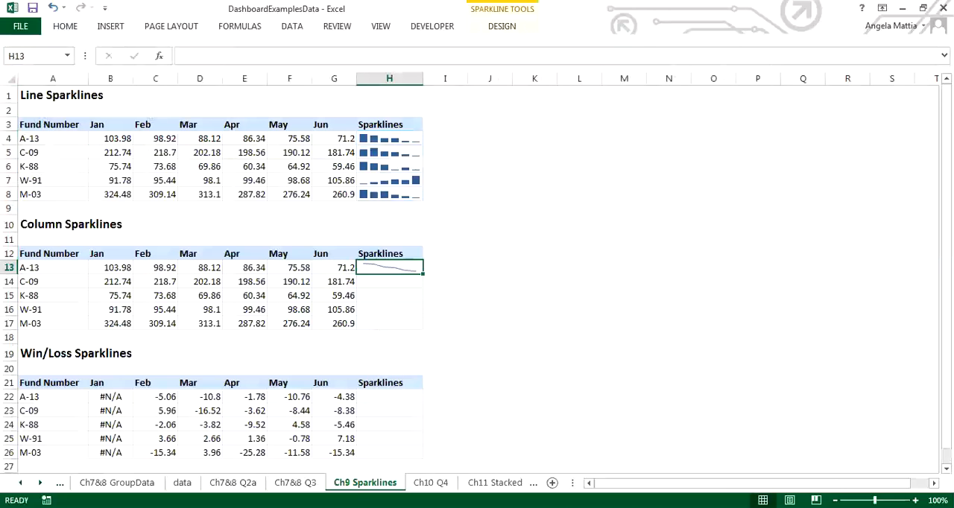
{"action": "left_click_drag", "start_coordinate": [423, 273], "coordinate": [423, 329]}
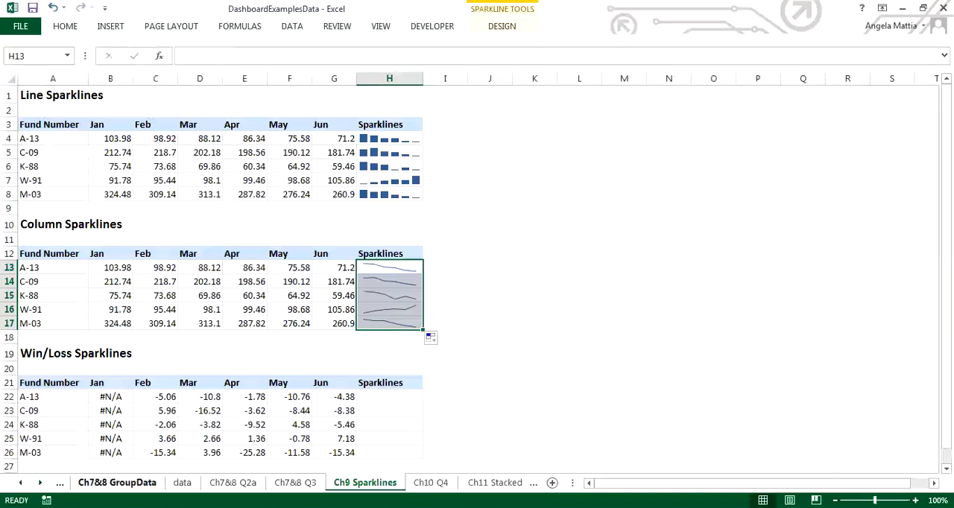
On Sheet1, insert a column sparkline in F5 beside the PivotTable from data range B5:D5 and fill it down to F16.
{"action": "left_click", "coordinate": [60, 484]}
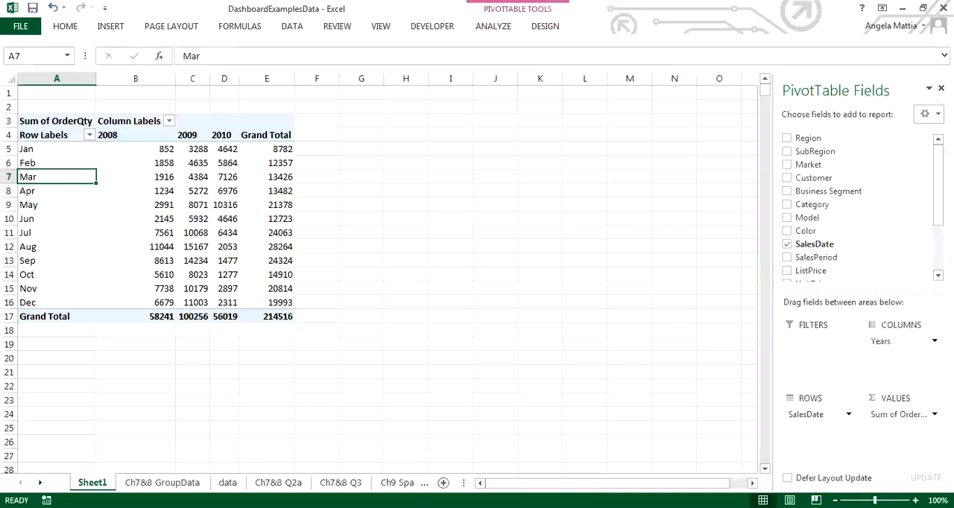
{"action": "left_click", "coordinate": [317, 150]}
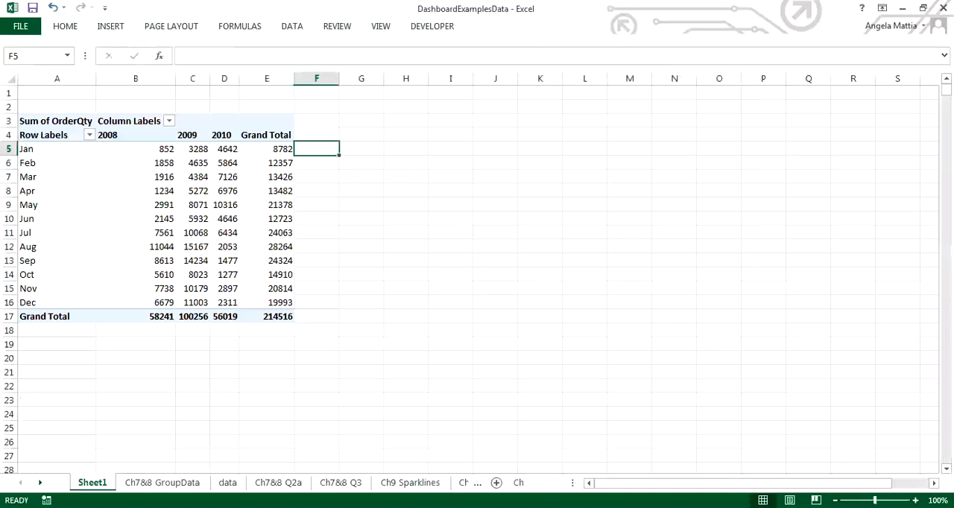
{"action": "left_click", "coordinate": [111, 26]}
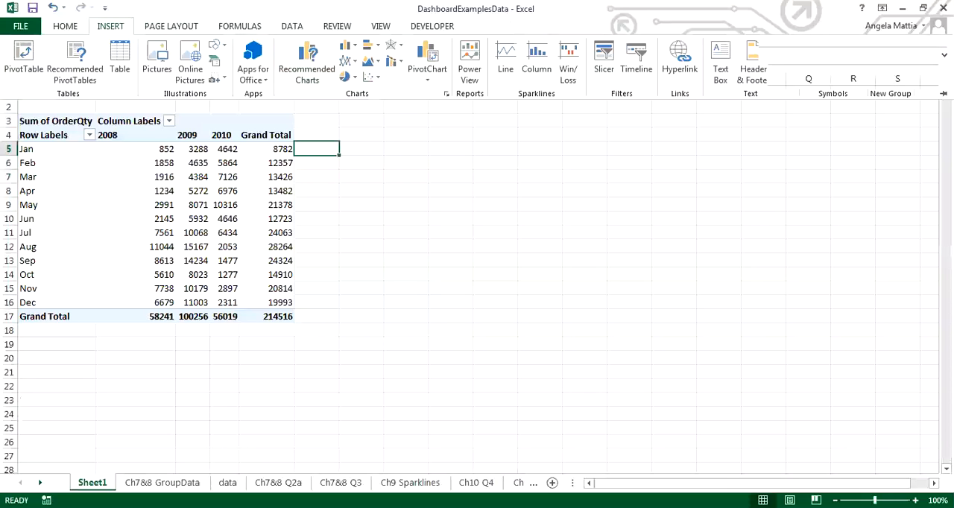
{"action": "left_click", "coordinate": [537, 59]}
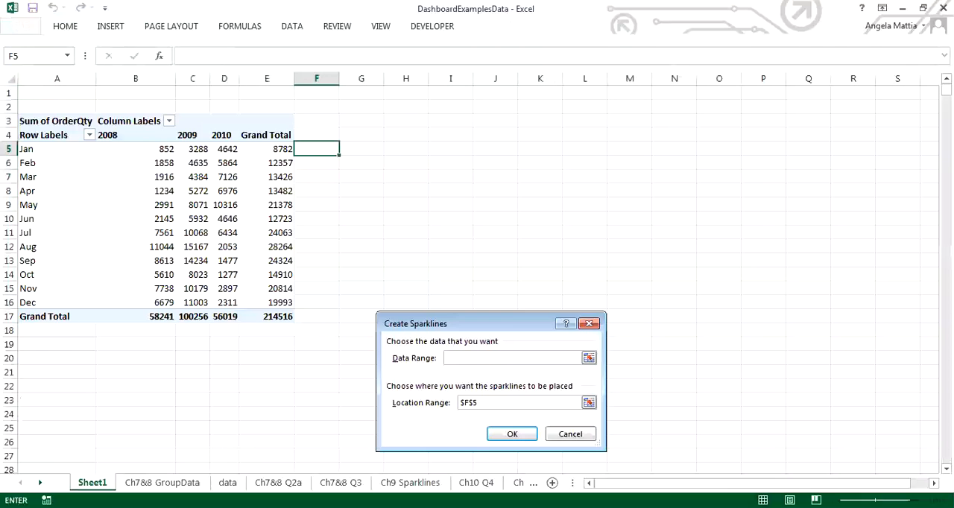
{"action": "left_click_drag", "start_coordinate": [160, 149], "coordinate": [232, 152]}
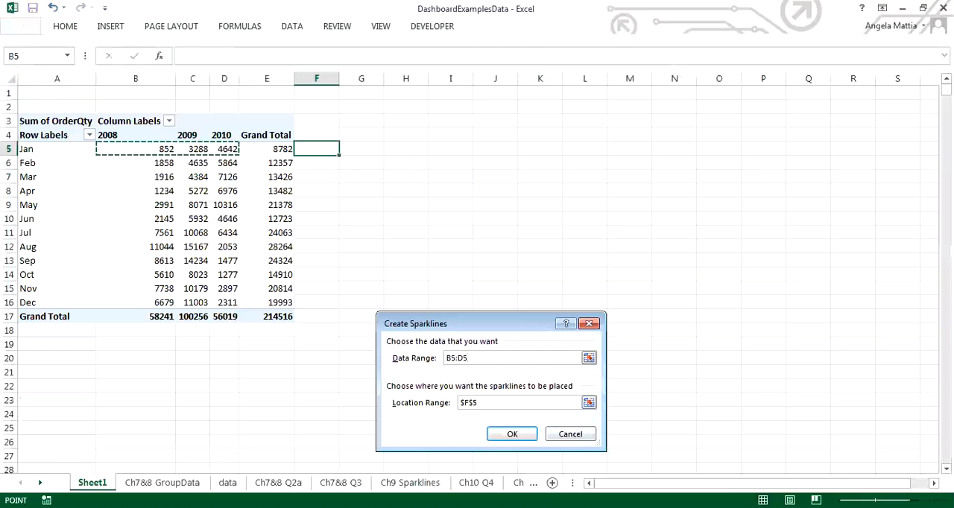
{"action": "key", "text": "Return"}
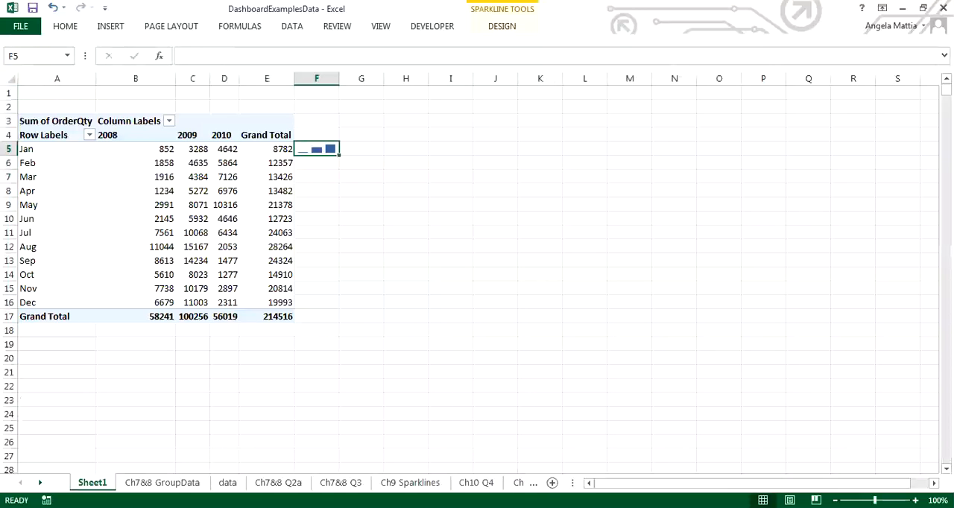
{"action": "left_click_drag", "start_coordinate": [340, 155], "coordinate": [339, 306]}
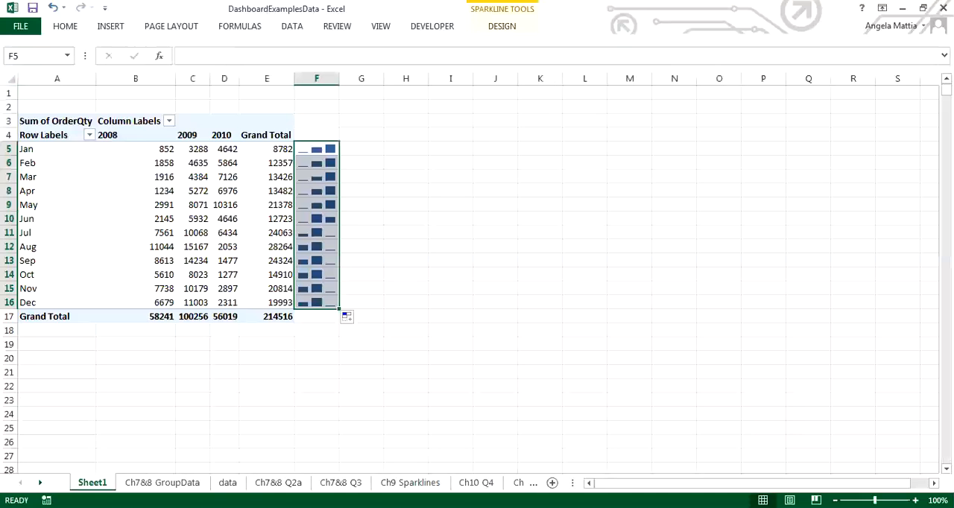
{"action": "scroll", "coordinate": [478, 276], "scroll_direction": "down", "scroll_amount": 3}
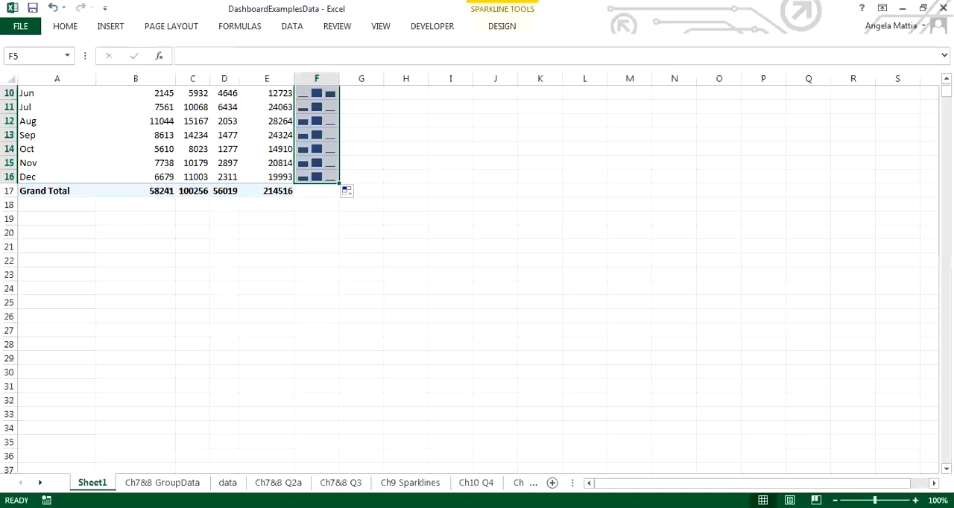
{"action": "left_click_drag", "start_coordinate": [947, 92], "coordinate": [947, 87]}
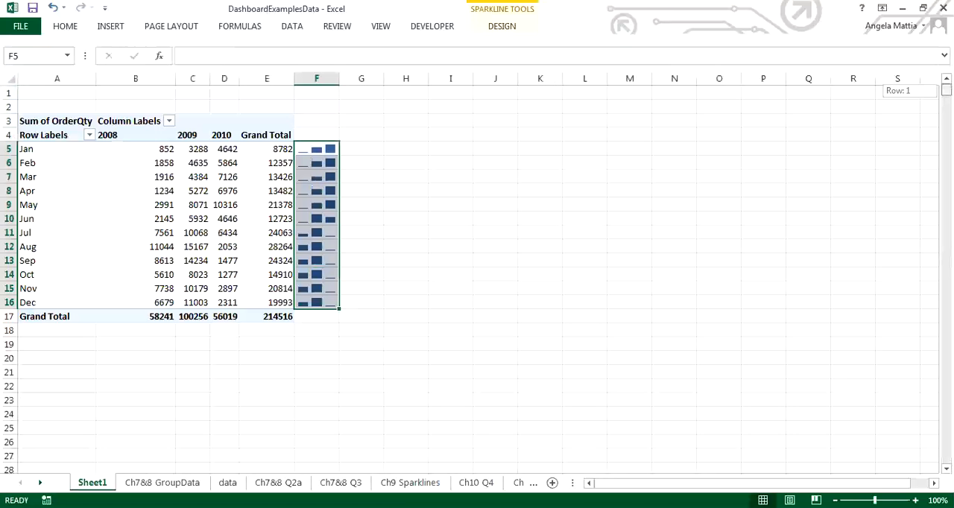